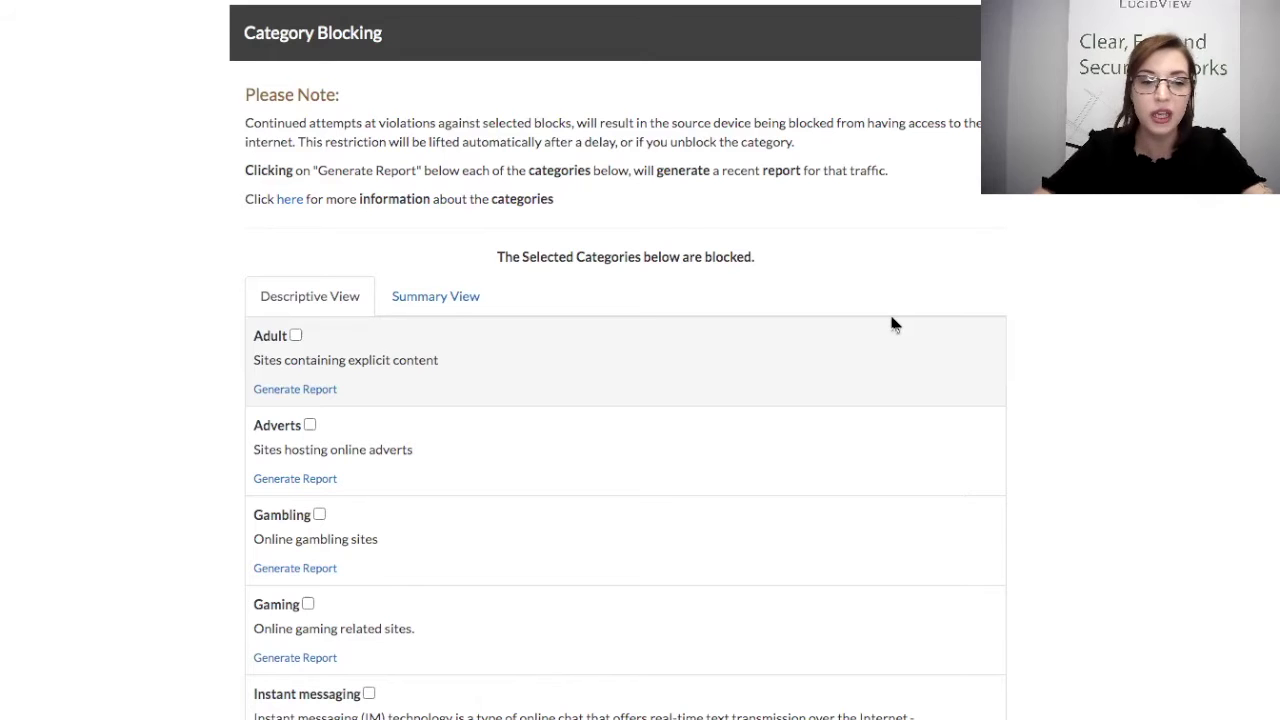
# Scroll down through the content category list past the Adult category.
pyautogui.scroll(-3, 893, 323)
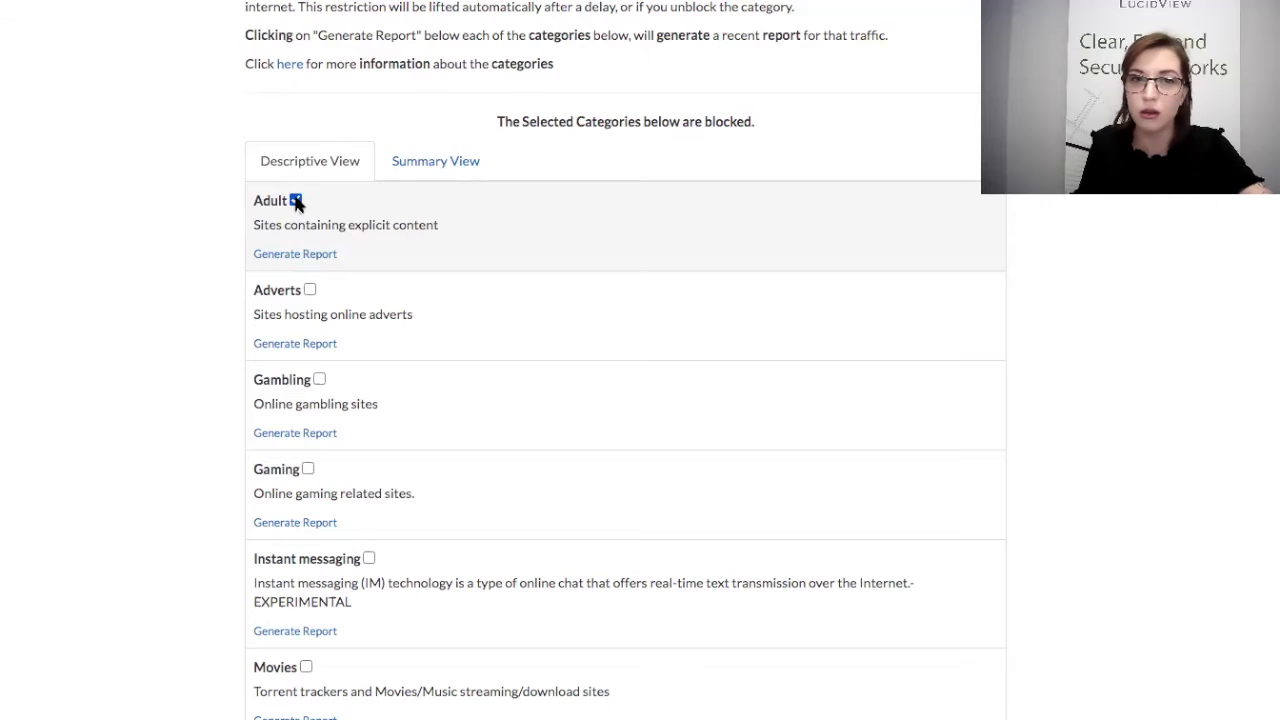
pyautogui.scroll(-2, 648, 209)
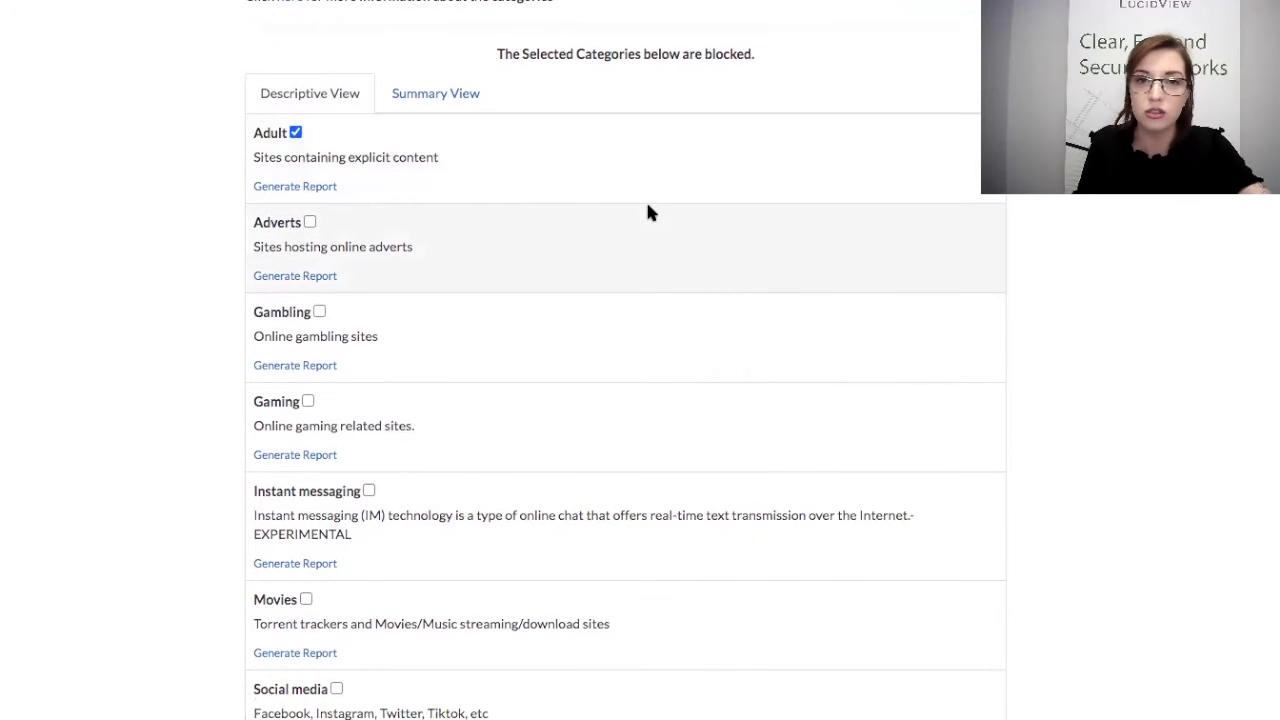
pyautogui.scroll(-2, 648, 211)
pyautogui.scroll(-2, 648, 211)
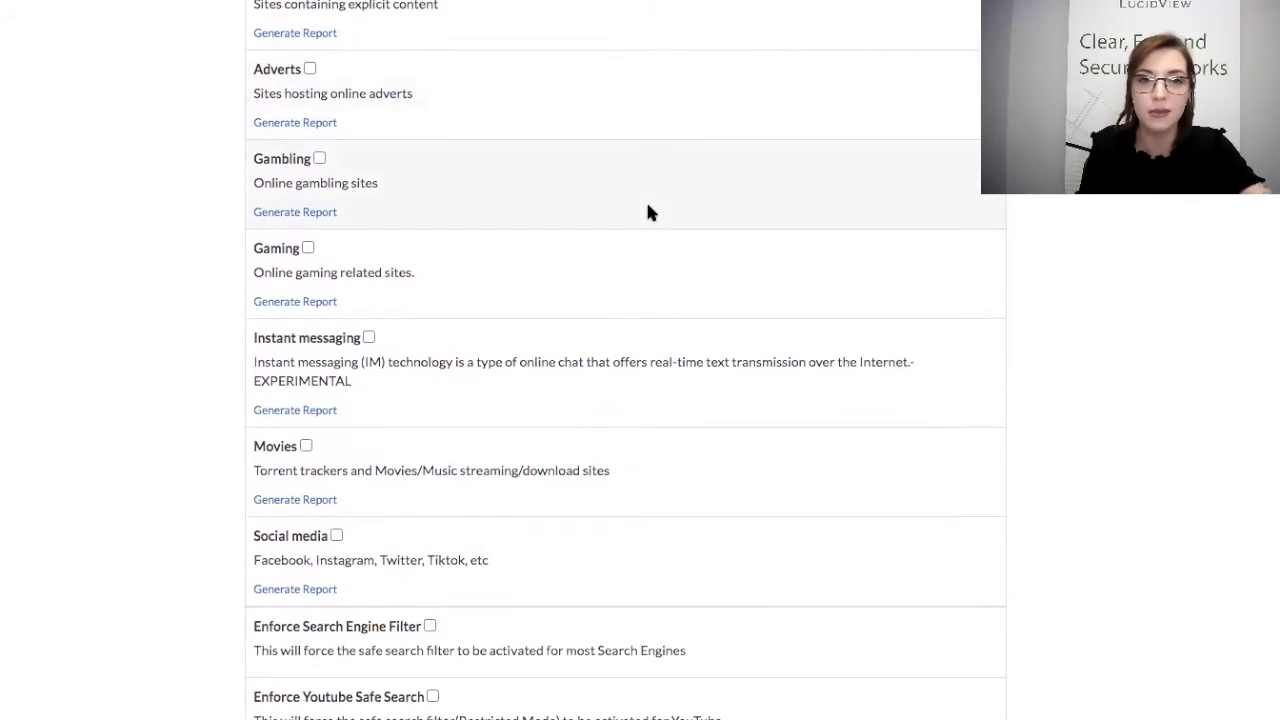
pyautogui.scroll(-2, 648, 211)
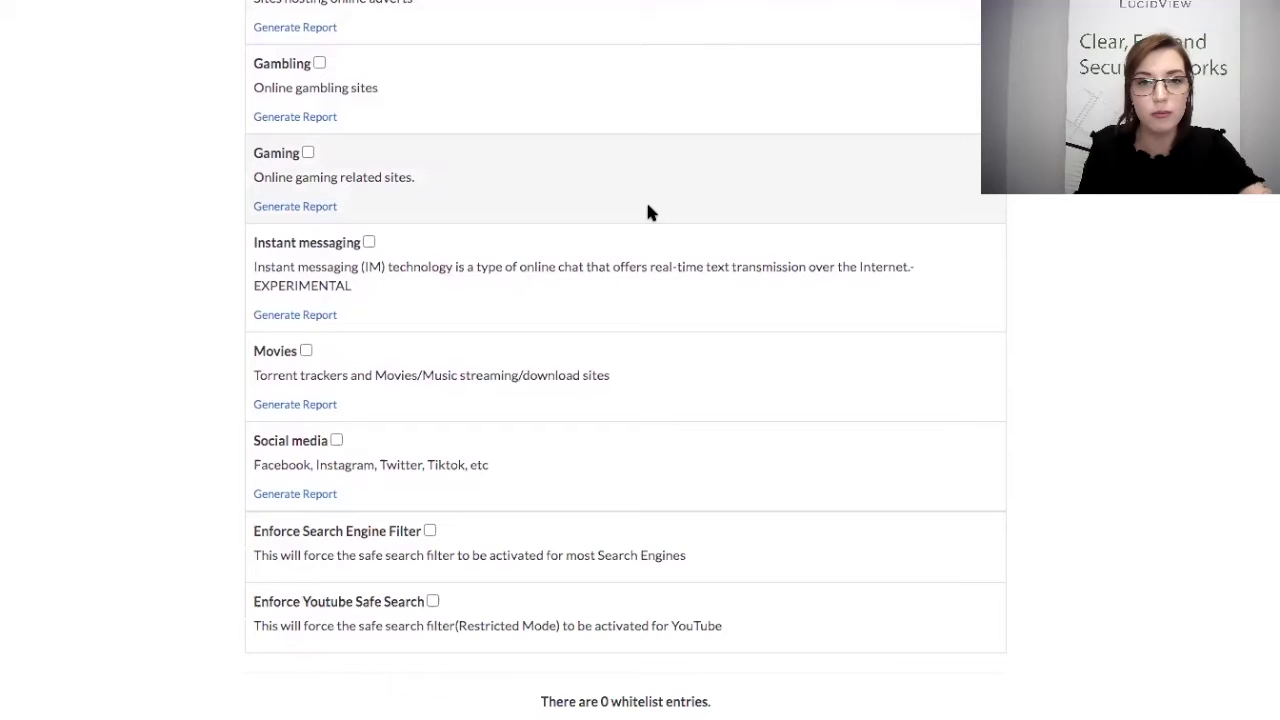
pyautogui.scroll(-4, 648, 211)
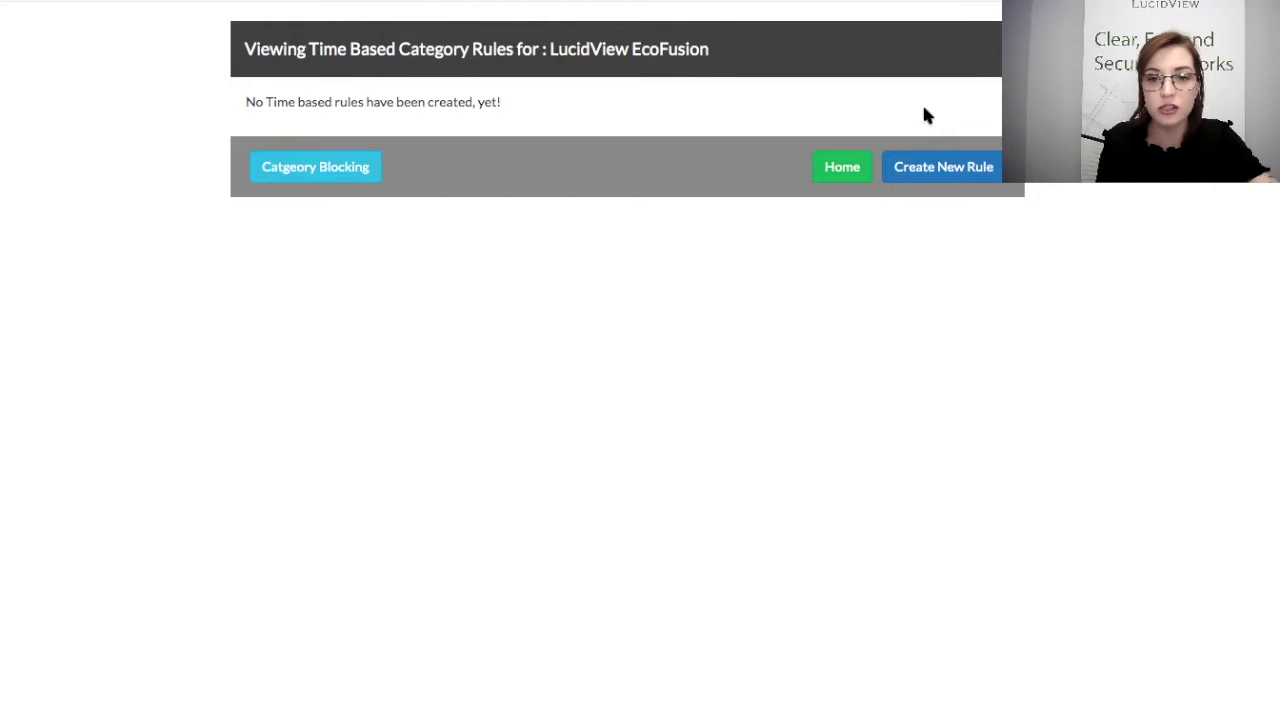
# Start a new time-based rule from the Time Based Category Rules page.
pyautogui.click(923, 164)
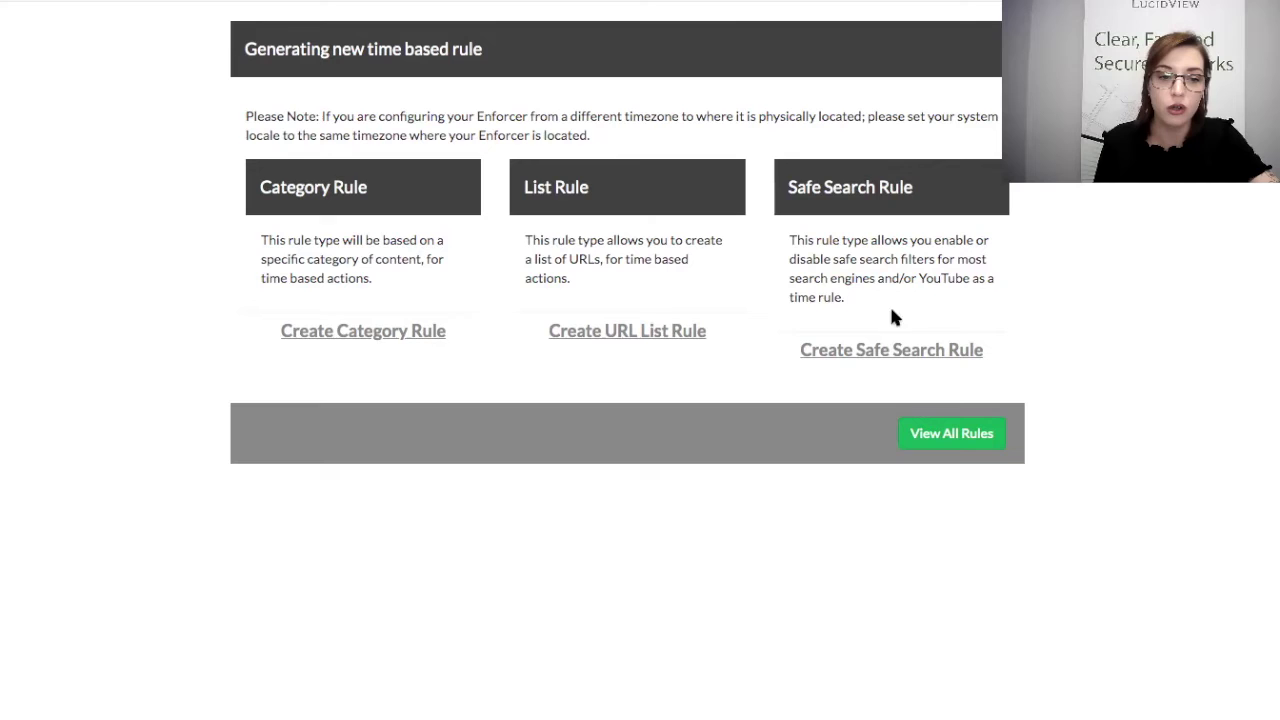
# Create the 'movies' category rule allowing Movies from 18:00 to 20:00.
pyautogui.click(411, 332)
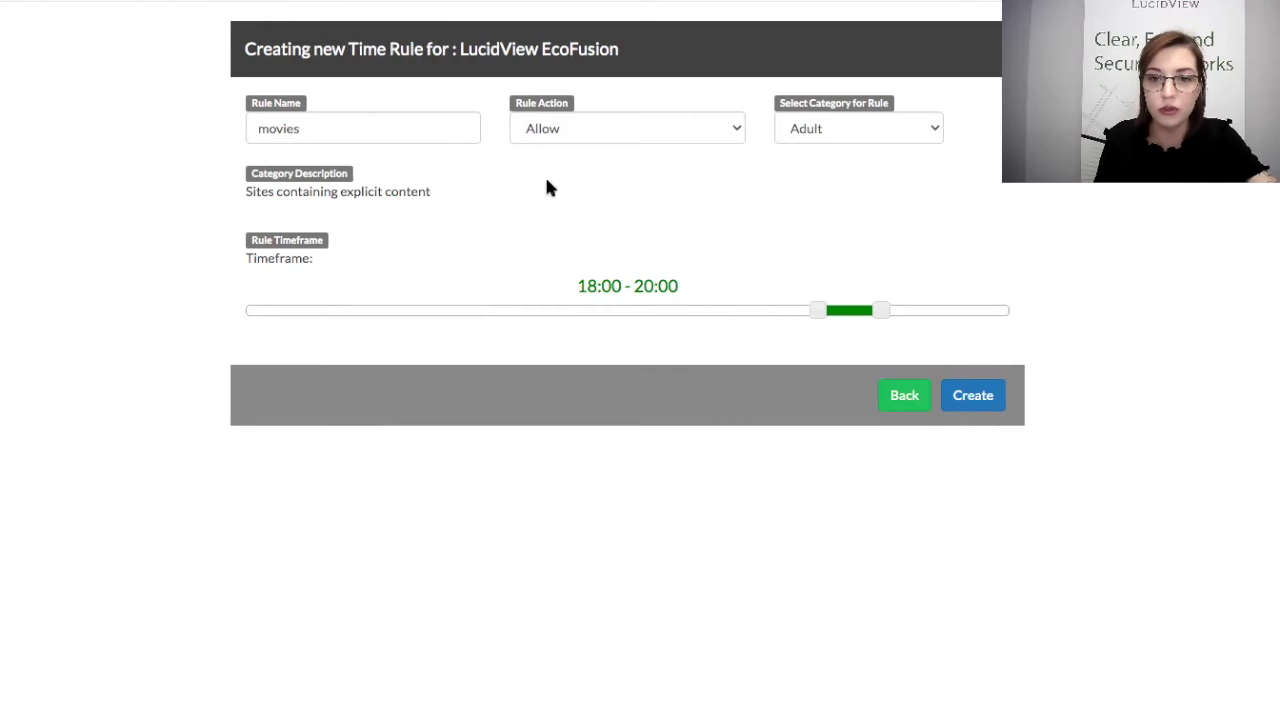
pyautogui.click(851, 128)
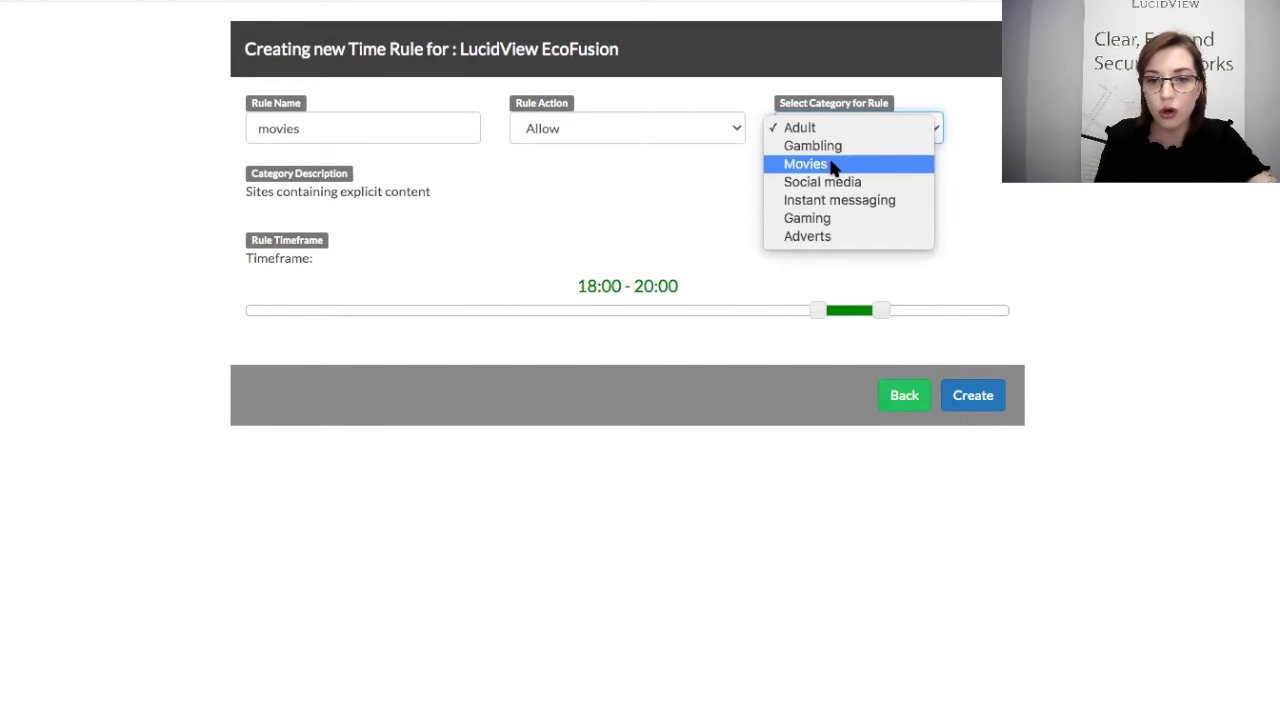
pyautogui.click(832, 167)
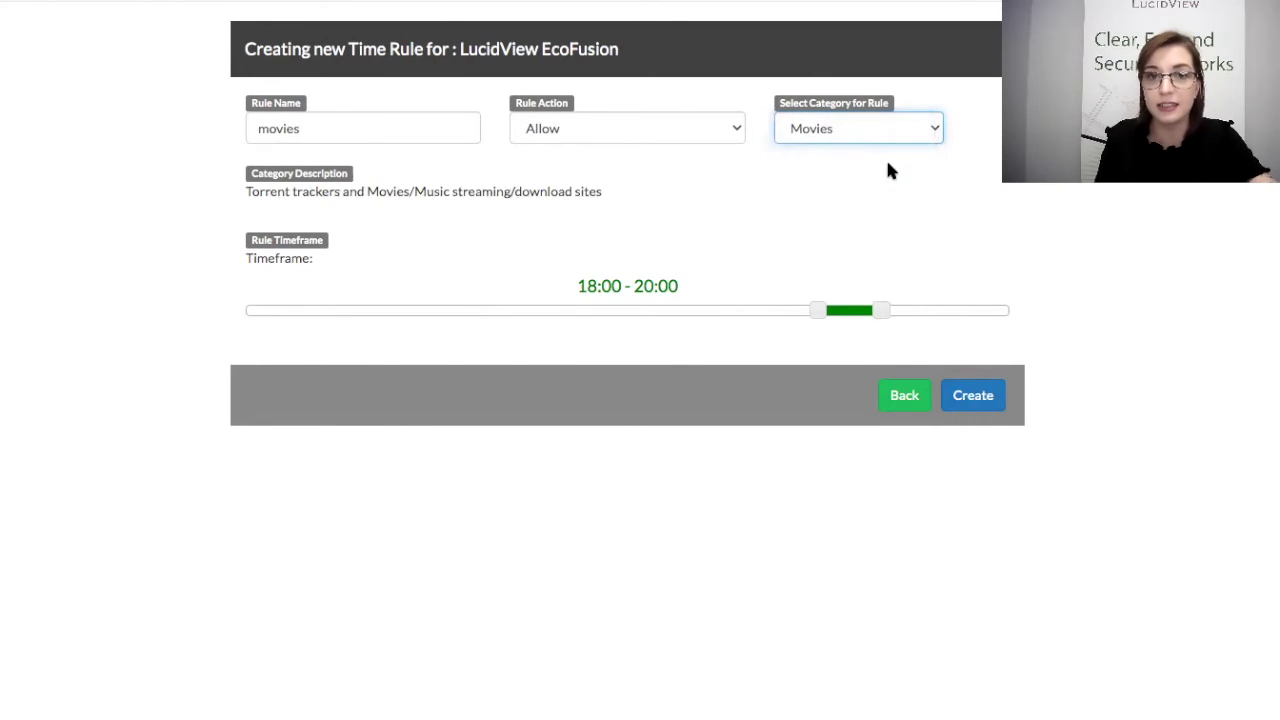
pyautogui.click(975, 397)
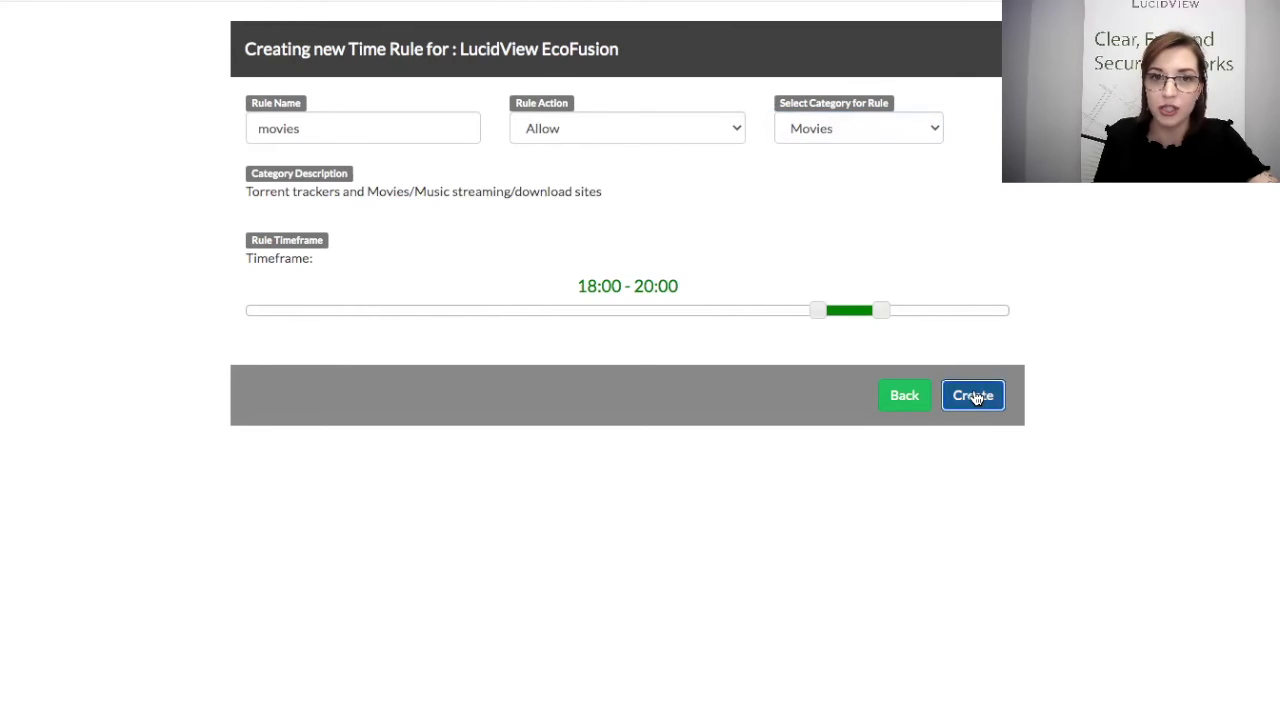